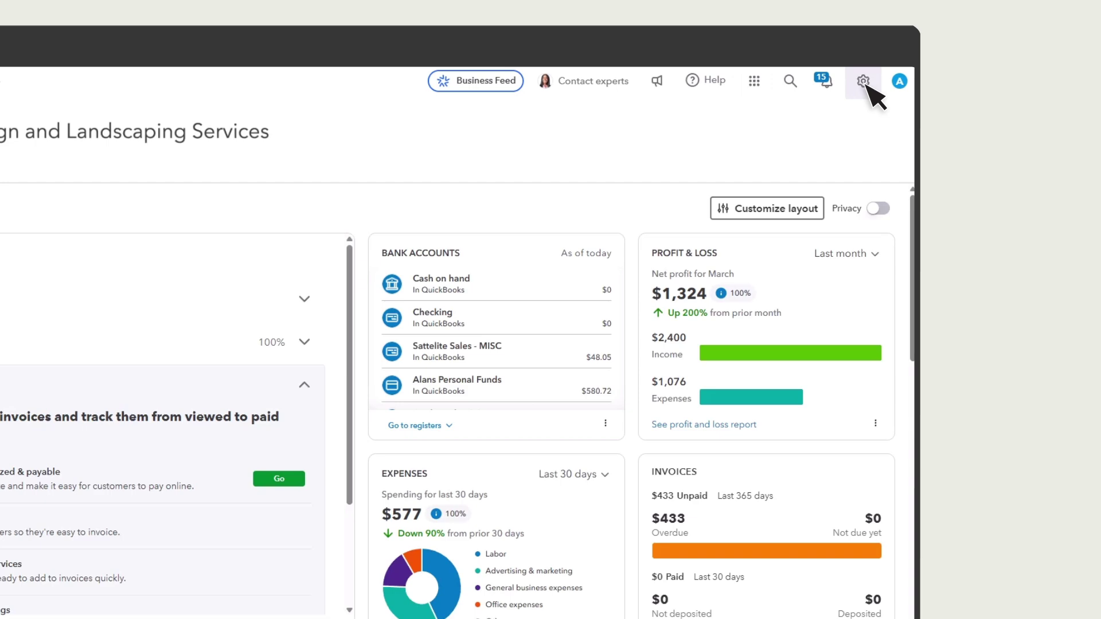
Step: Open the chart of accounts listing Square sales and Square fees accounts at $0.00
left_click(864, 82)
left_click(453, 224)
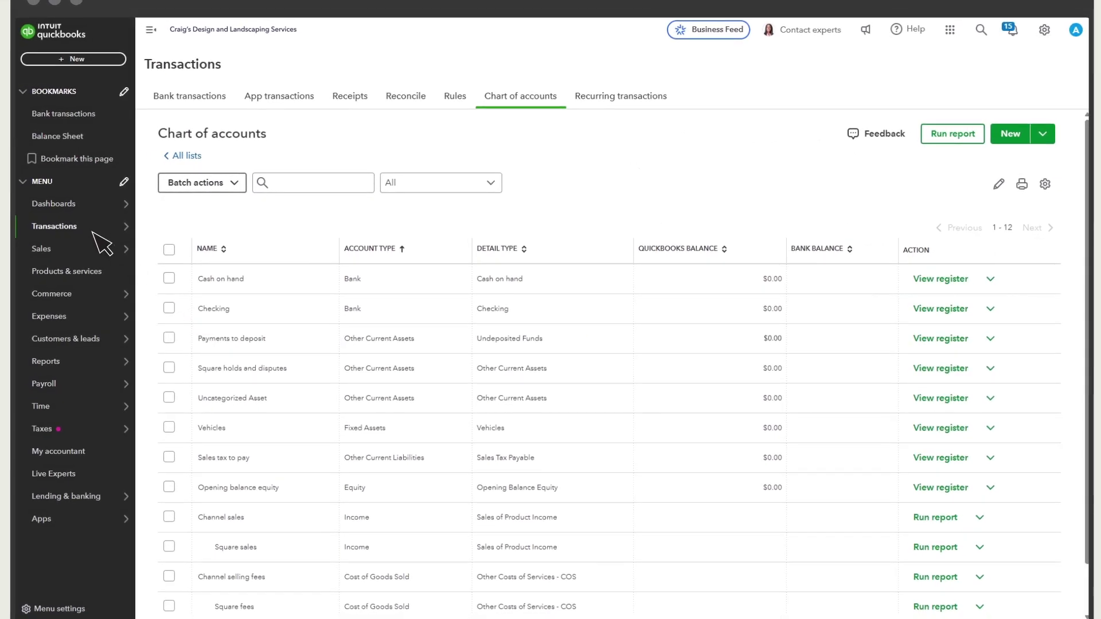
Step: Open the Square app transactions and review the $12.66 Payment received sales receipt
mouse_move(94, 233)
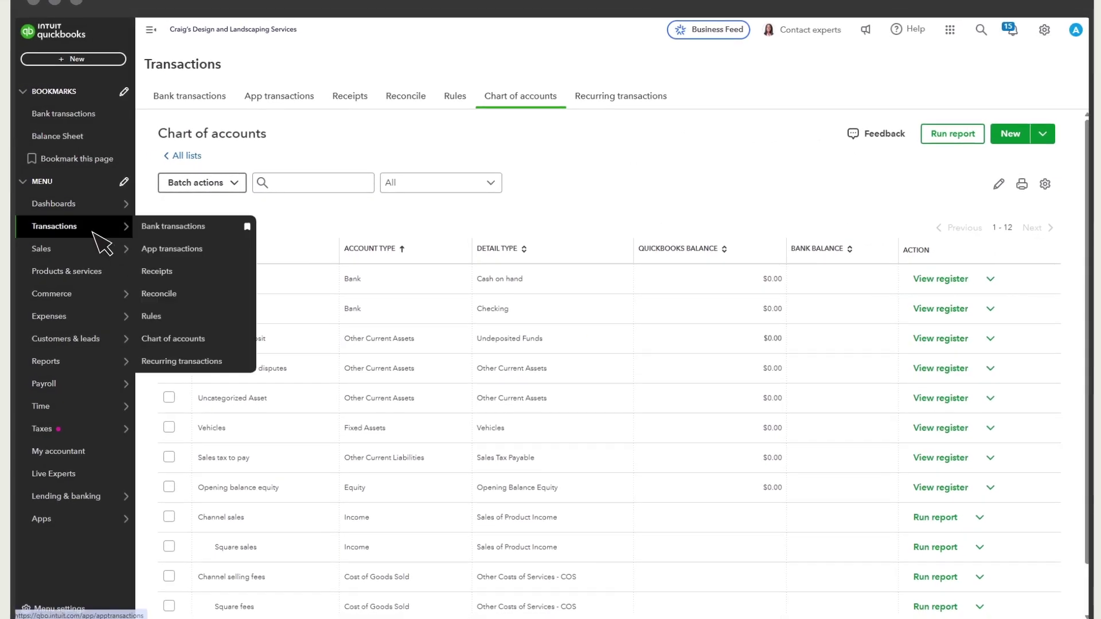
left_click(214, 253)
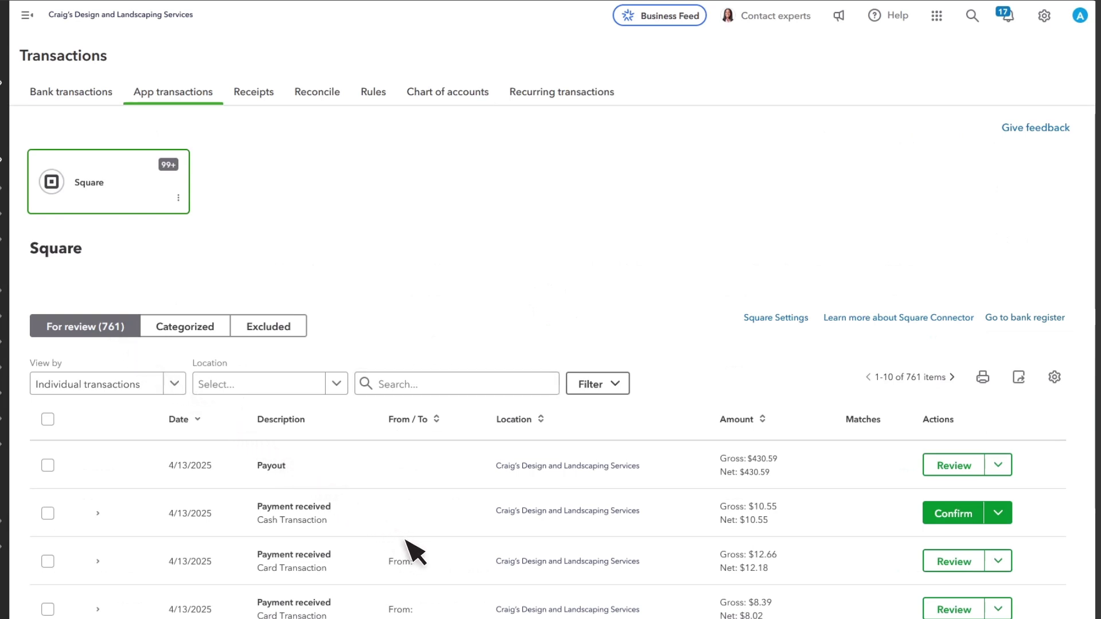
left_click(451, 576)
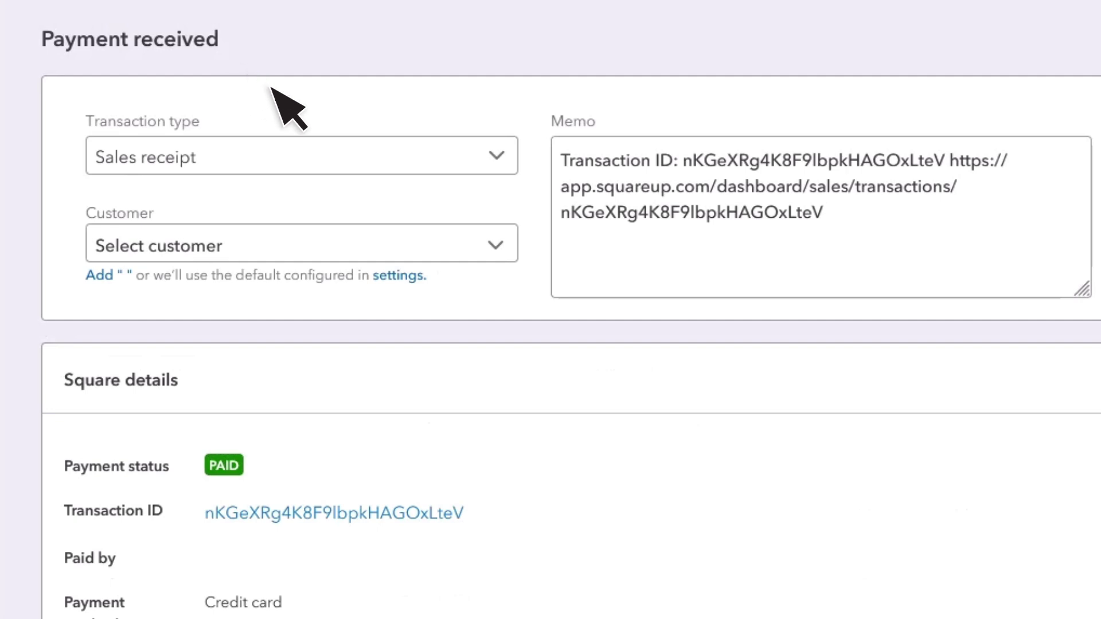
Step: Pick a customer for the $12.66 receipt and list product matches for the $9.75 Large line
left_click(506, 252)
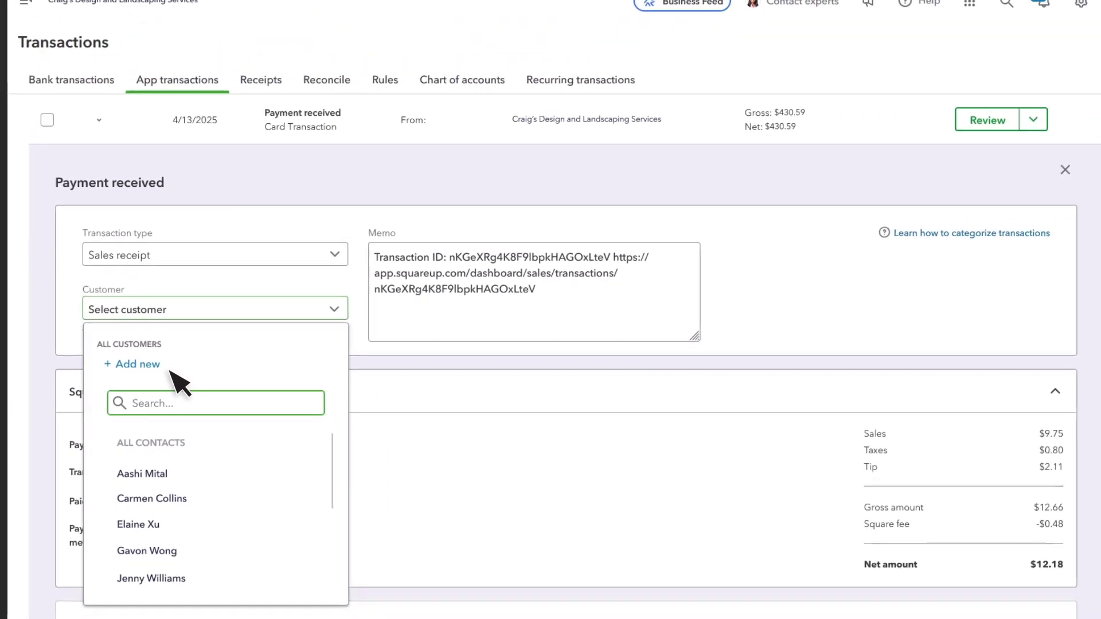
left_click(182, 476)
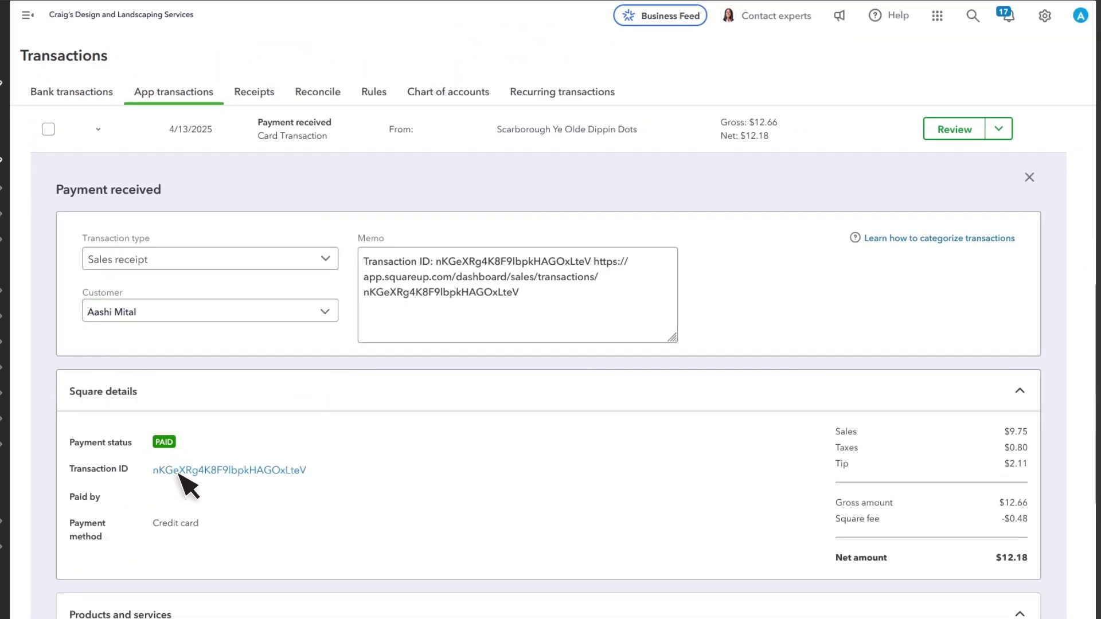
scroll(182, 482, "down", 2)
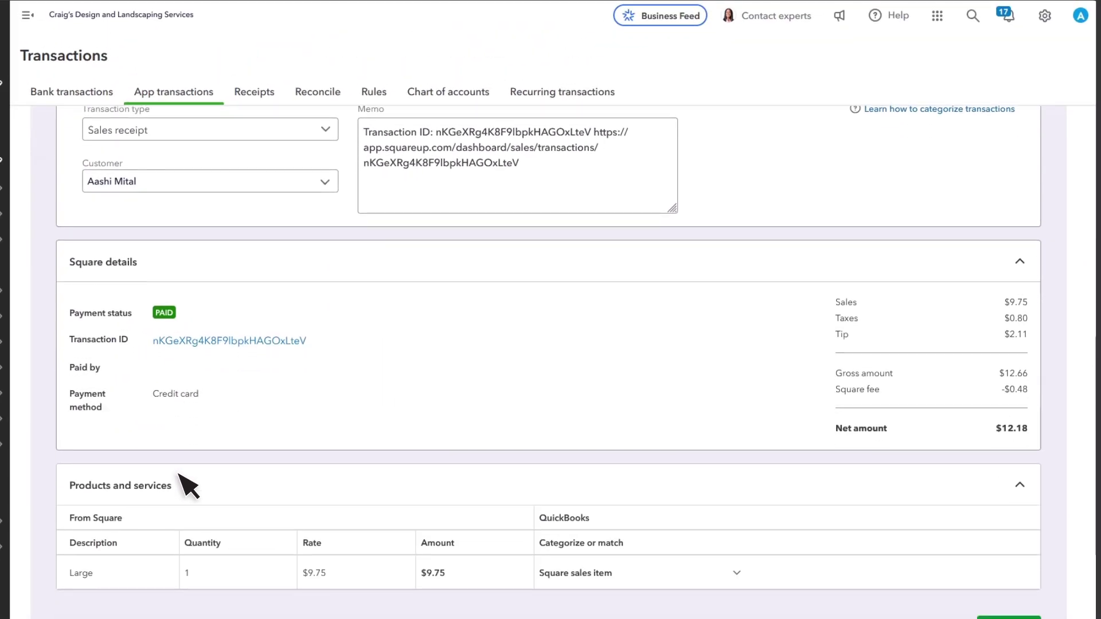
left_click(629, 585)
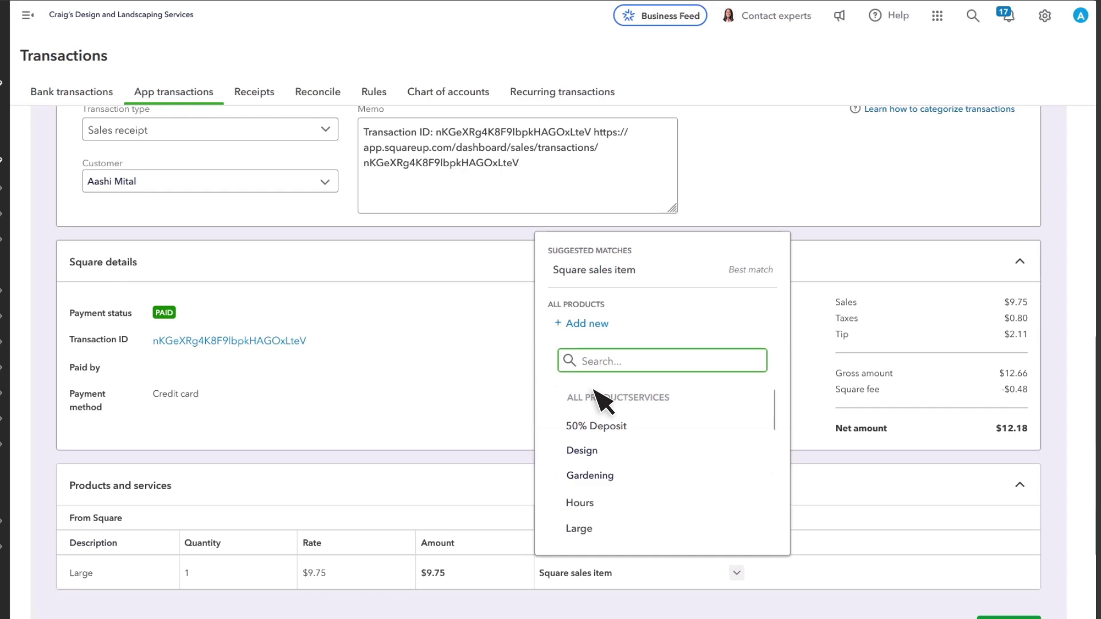
left_click(586, 324)
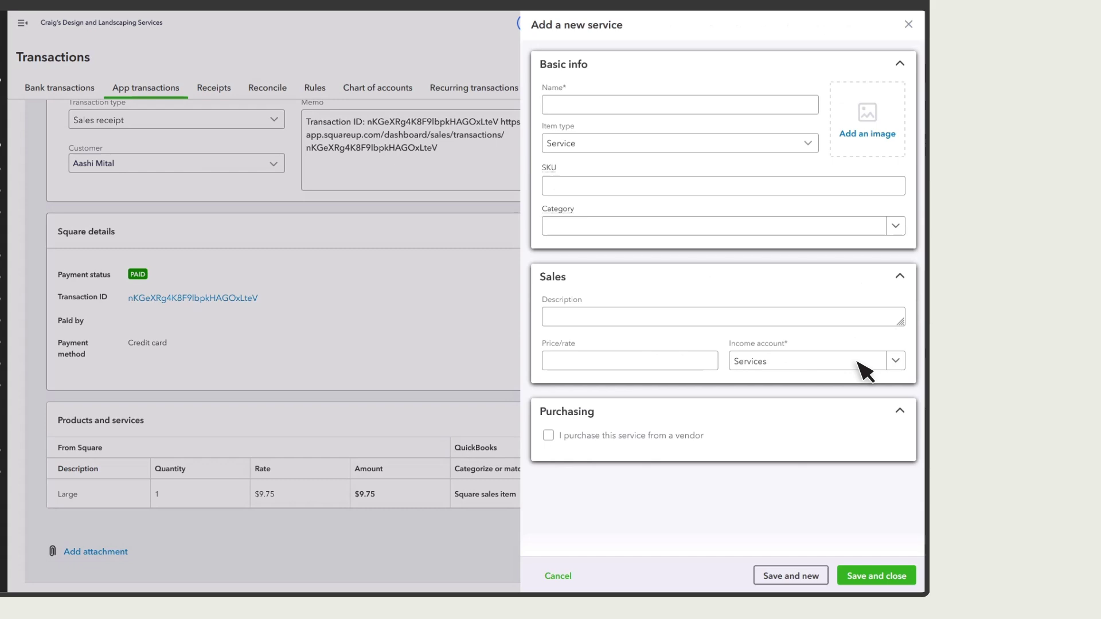
left_click(564, 580)
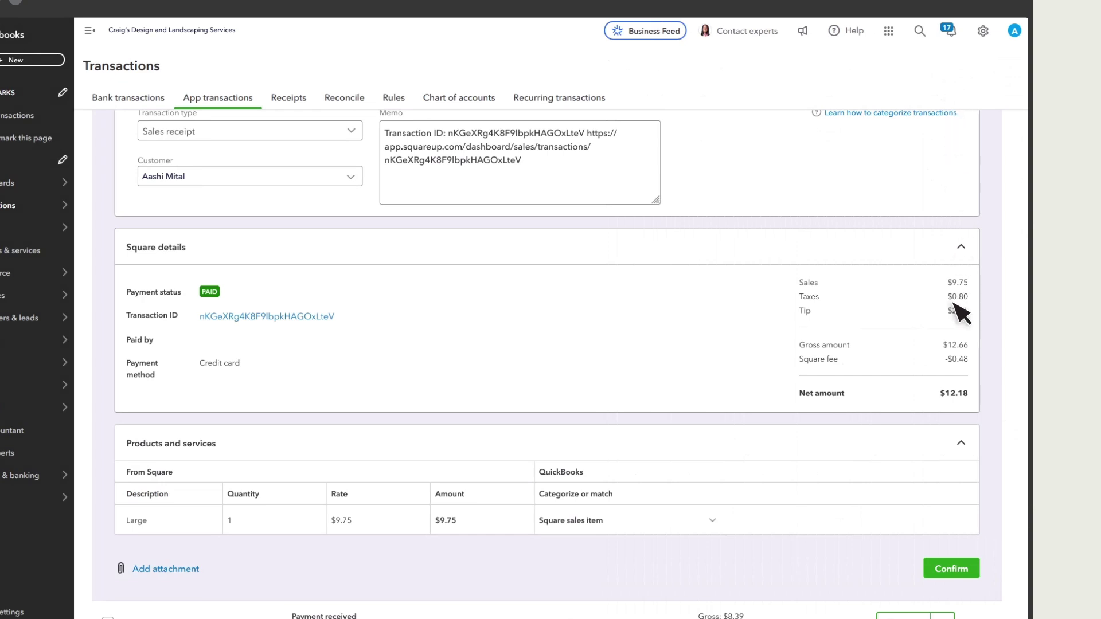
Step: Confirm the $12.66 payment as Sales receipt #267 with $0.48 fee, then go back to For review
left_click(959, 573)
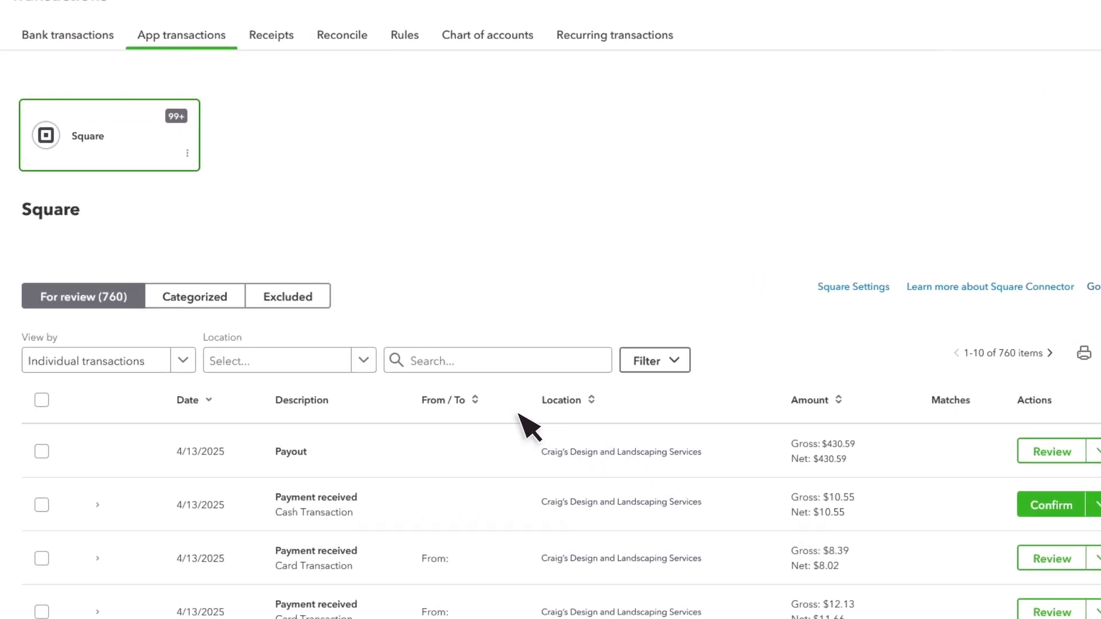
left_click(224, 301)
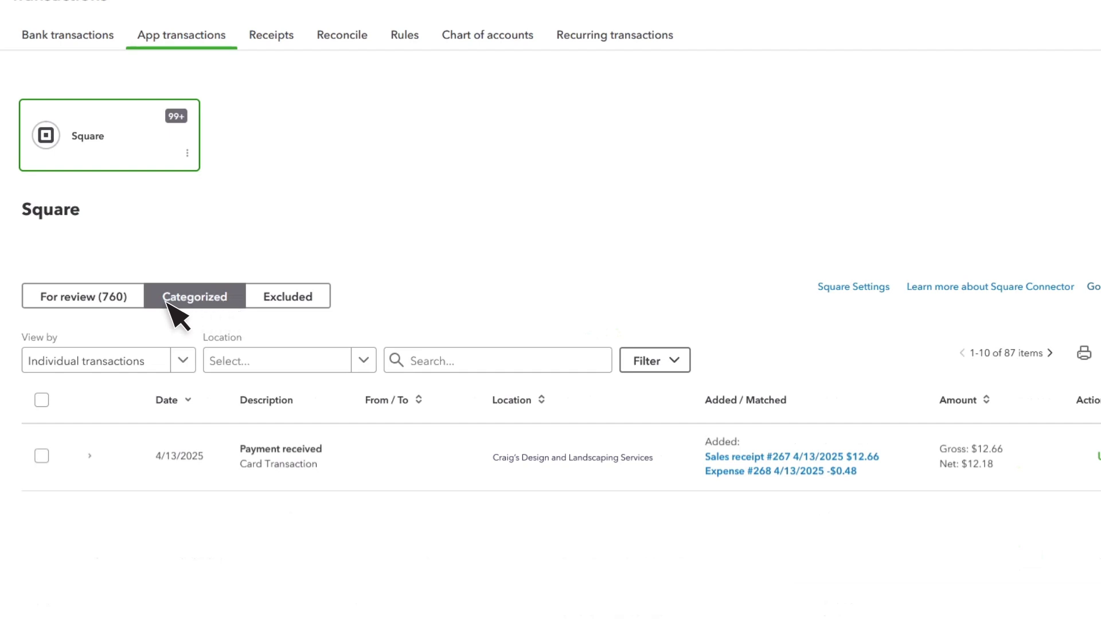
left_click(99, 298)
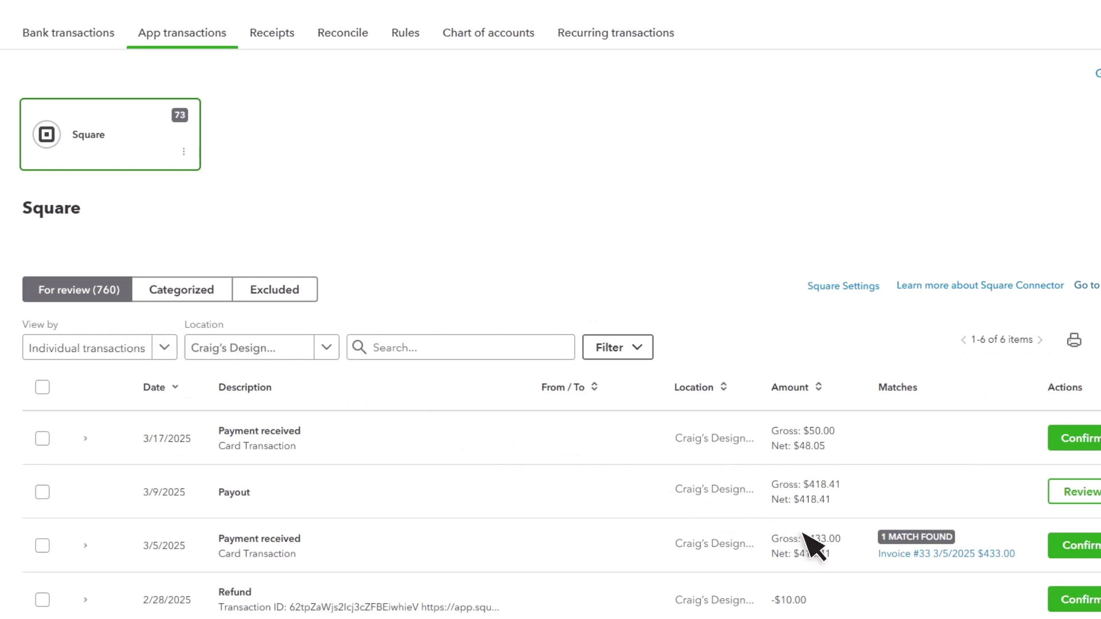
Step: Confirm the 3/5/2025 $433.00 Square payment as matched to Invoice #33
left_click(877, 557)
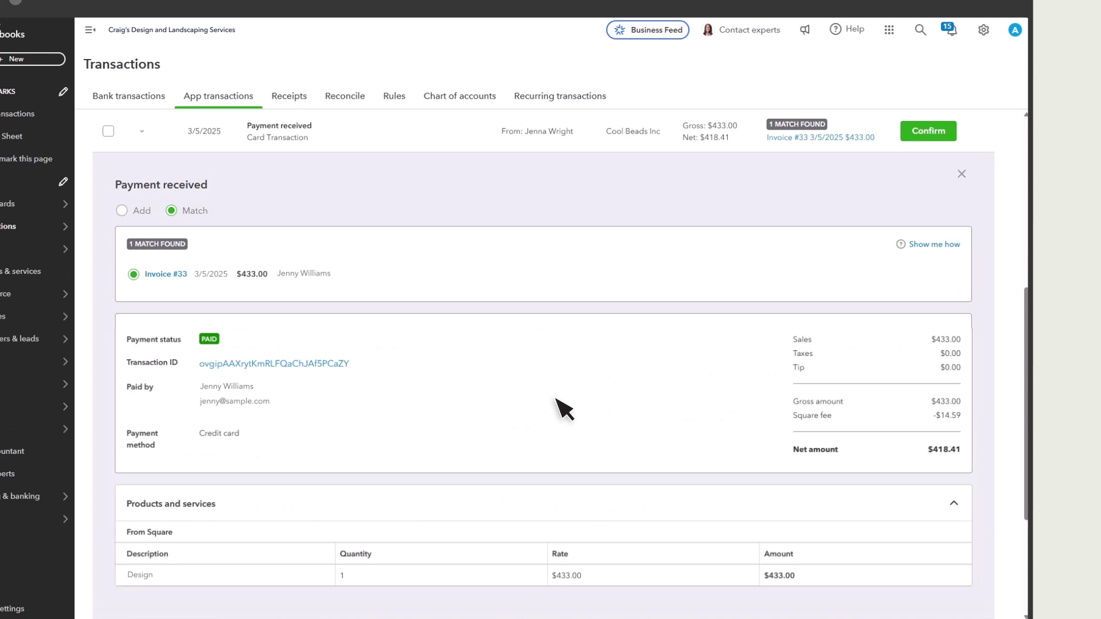
scroll(671, 453, "down", 2)
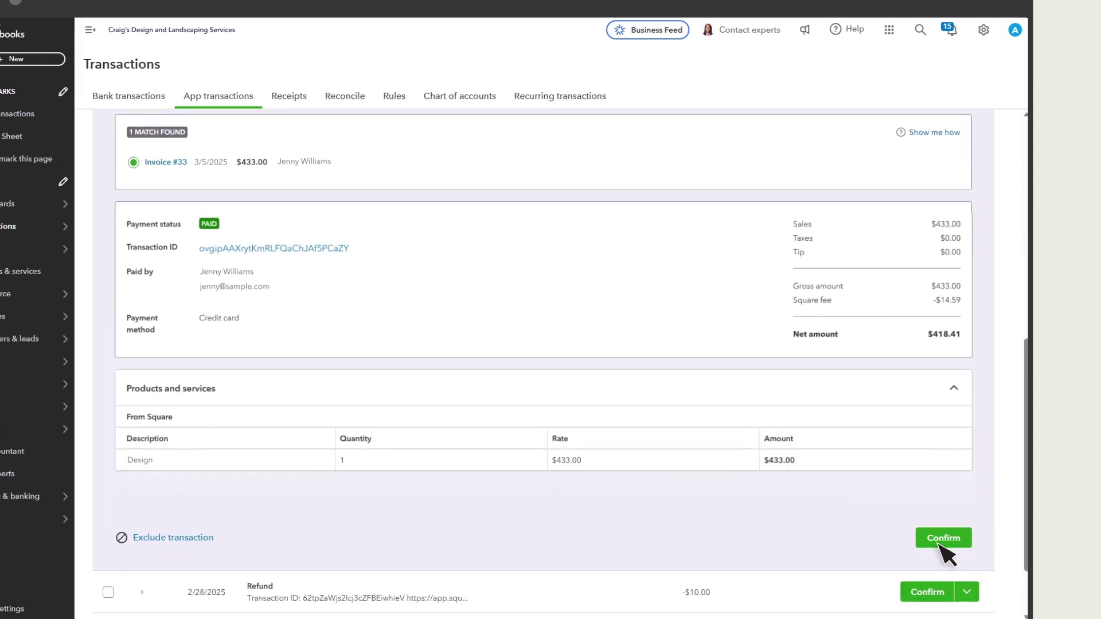
left_click(940, 543)
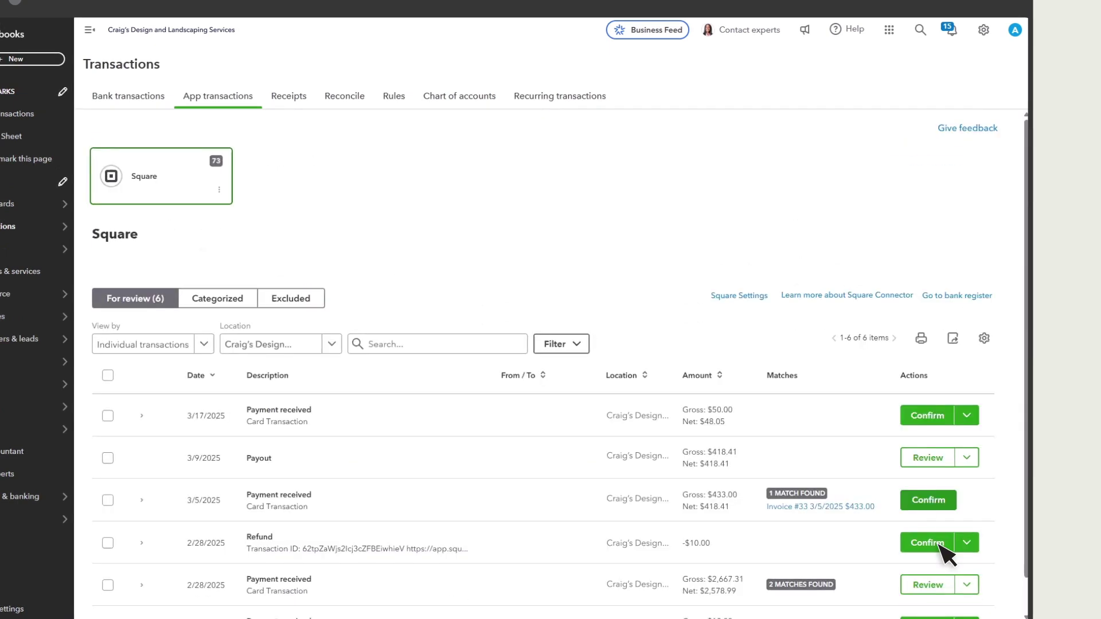
left_click(983, 30)
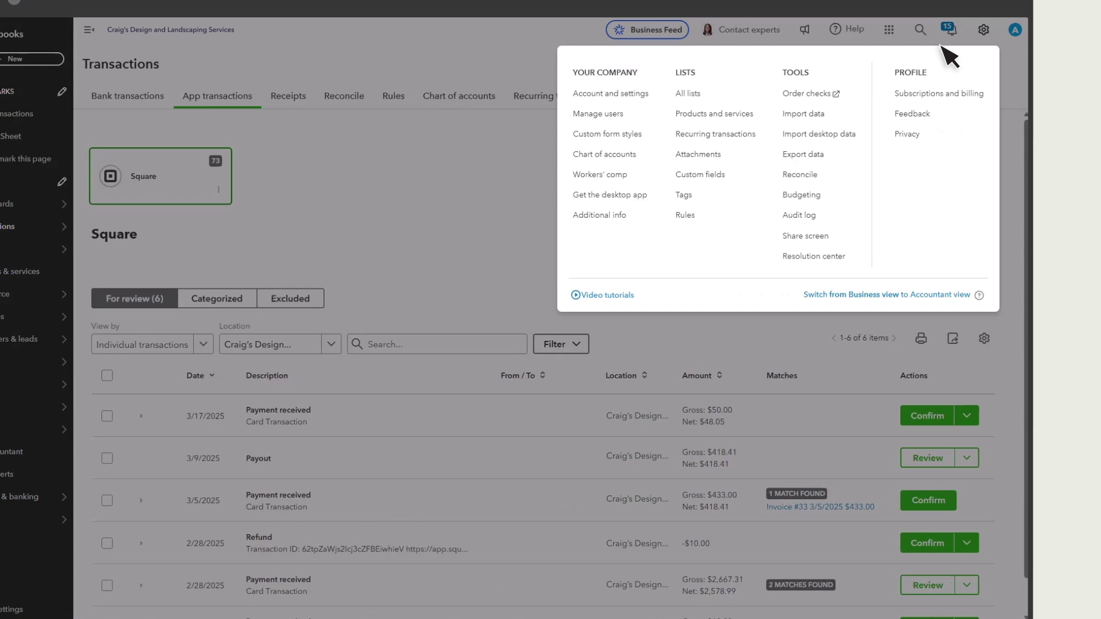
left_click(596, 156)
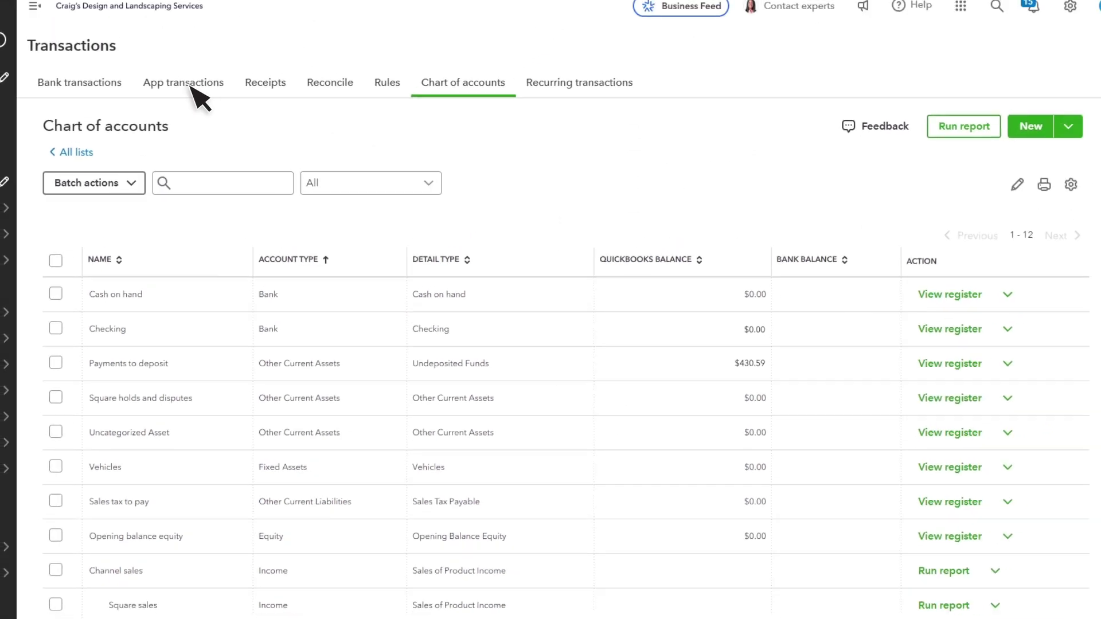
left_click(192, 85)
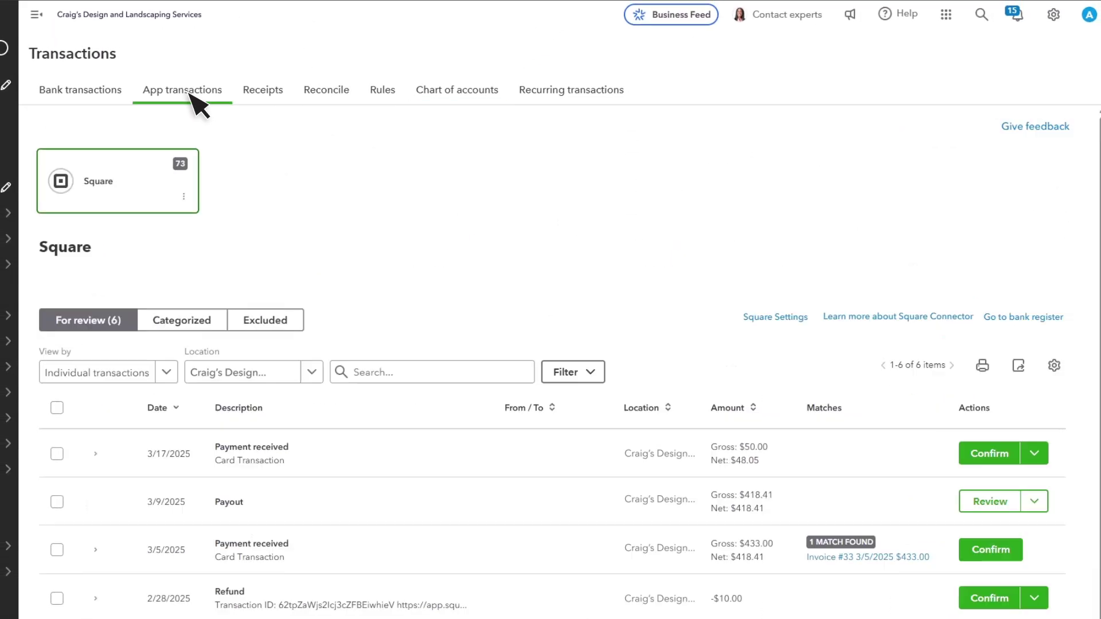
Step: Confirm the 3/9/2025 payout and check Checking shows $430.59 in the chart of accounts
left_click(274, 505)
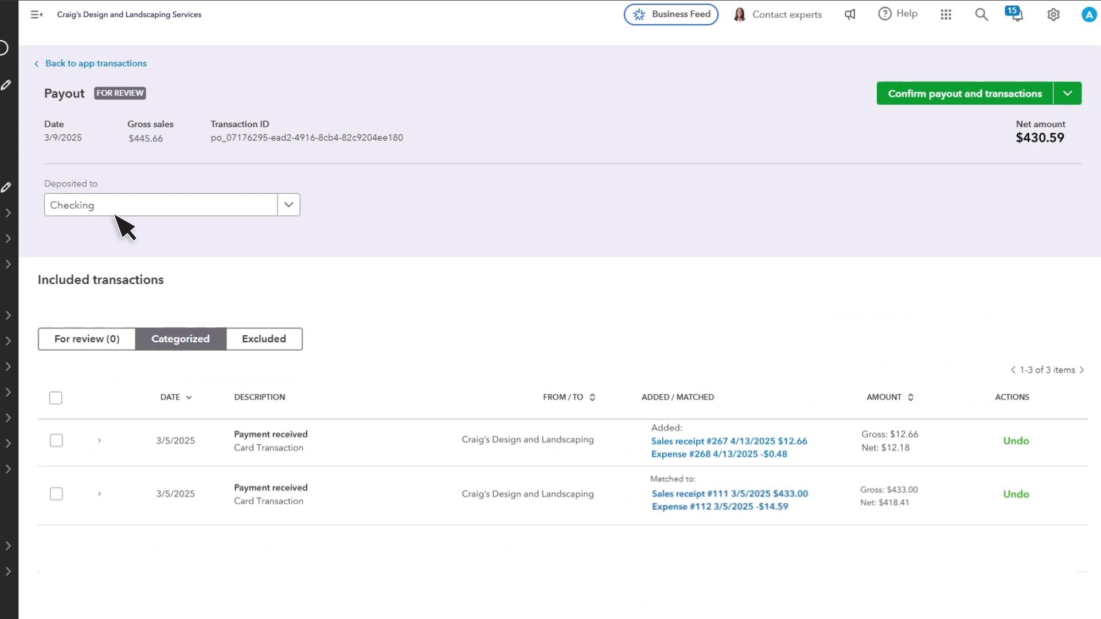
left_click(963, 98)
left_click(92, 64)
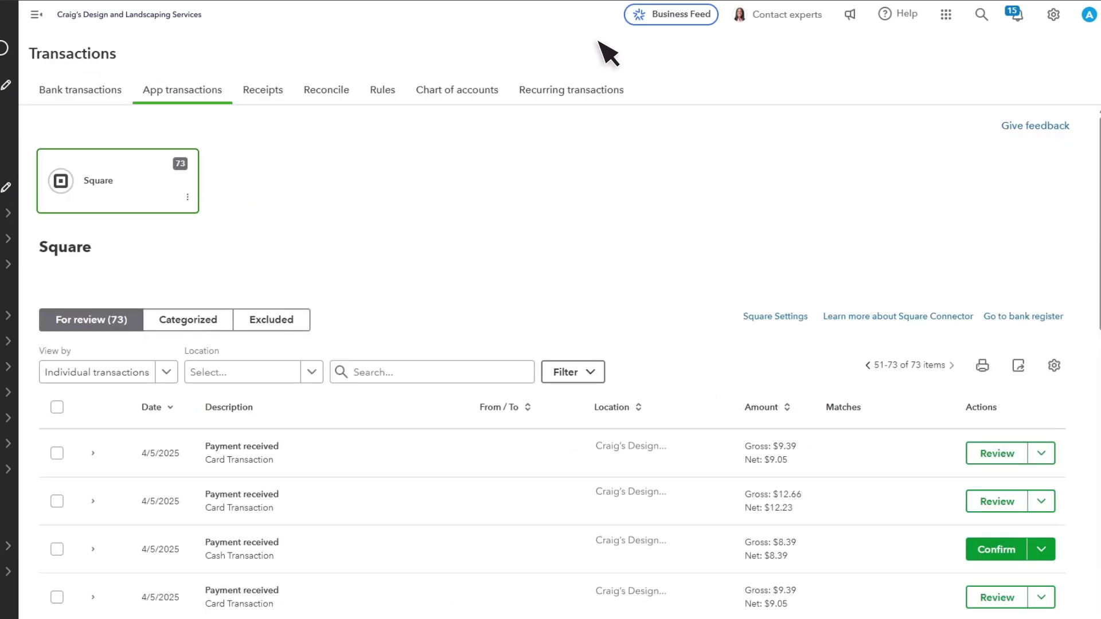
left_click(1055, 16)
left_click(607, 164)
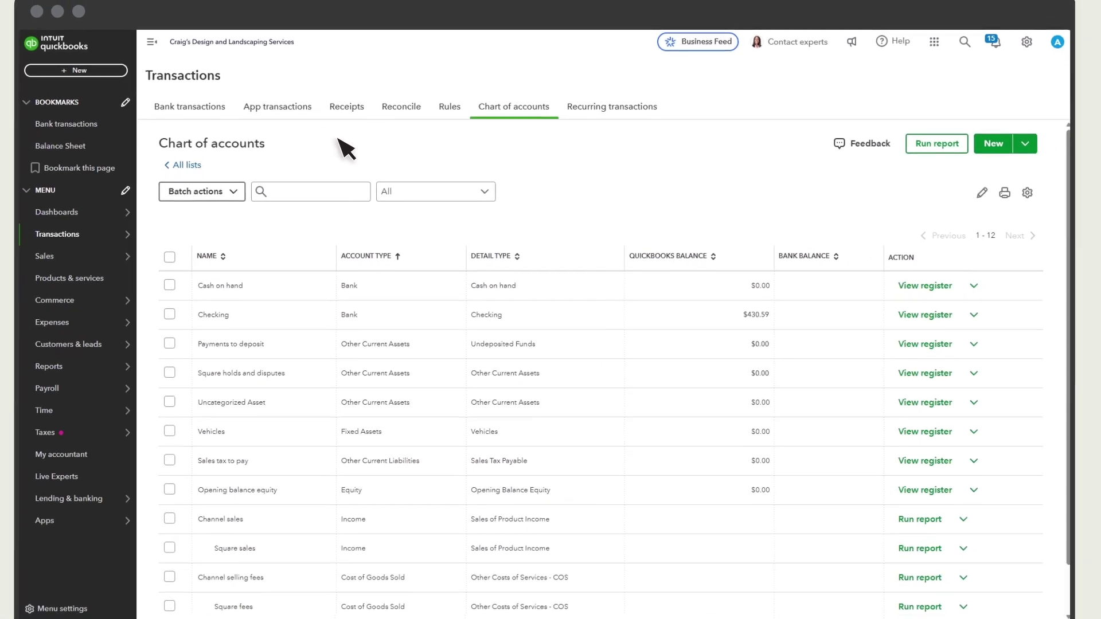
Step: Save Square store location settings depositing to Checking, with cash going to Cash on hand
left_click(278, 111)
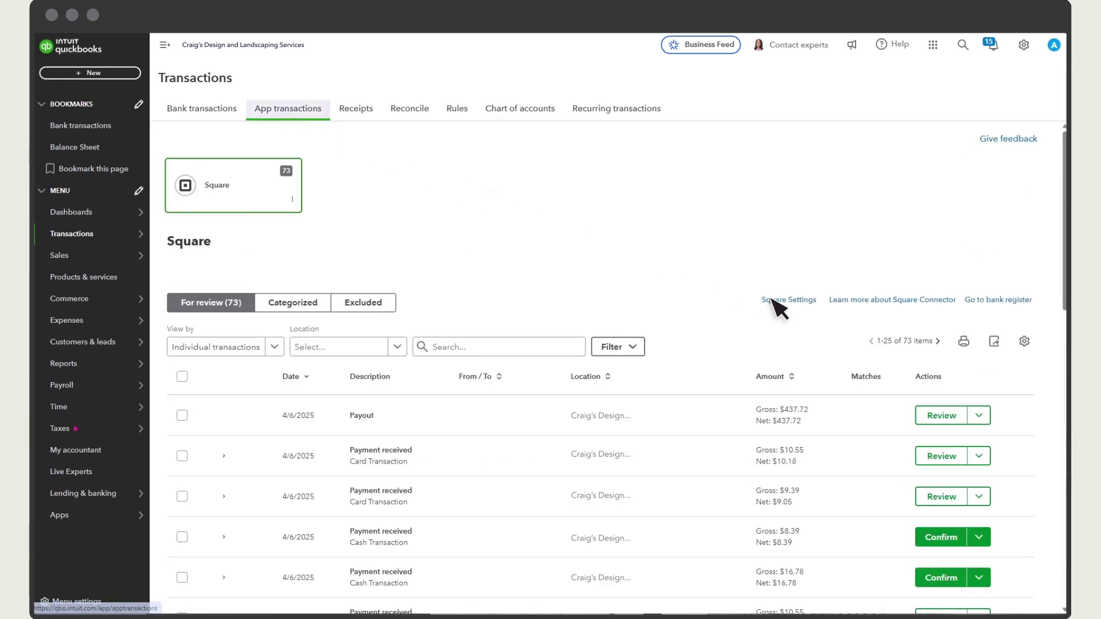
left_click(787, 301)
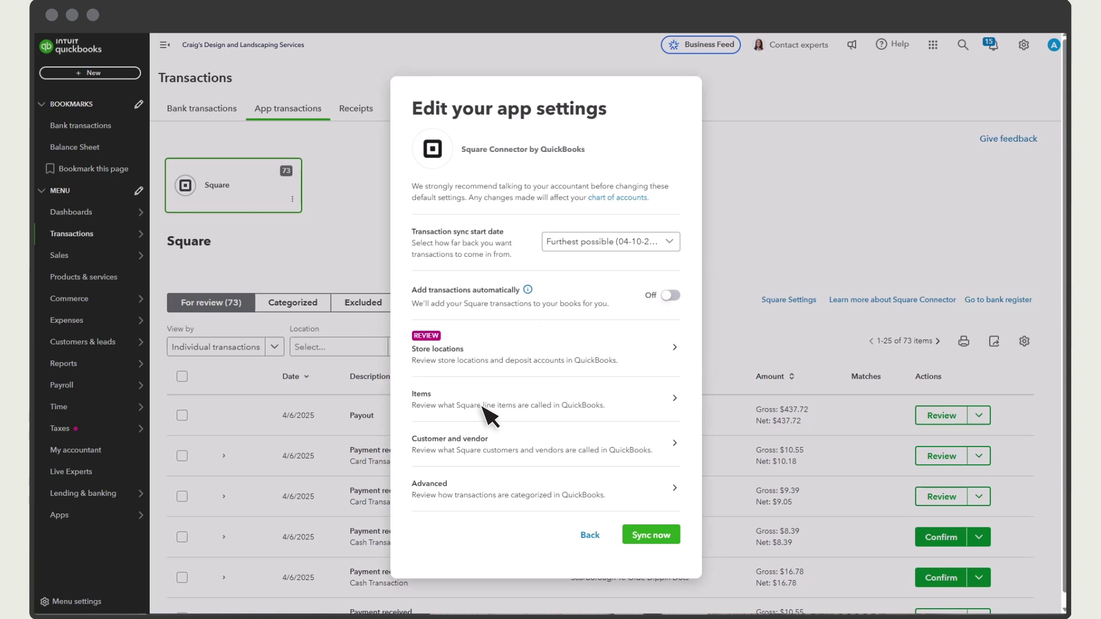
left_click(459, 360)
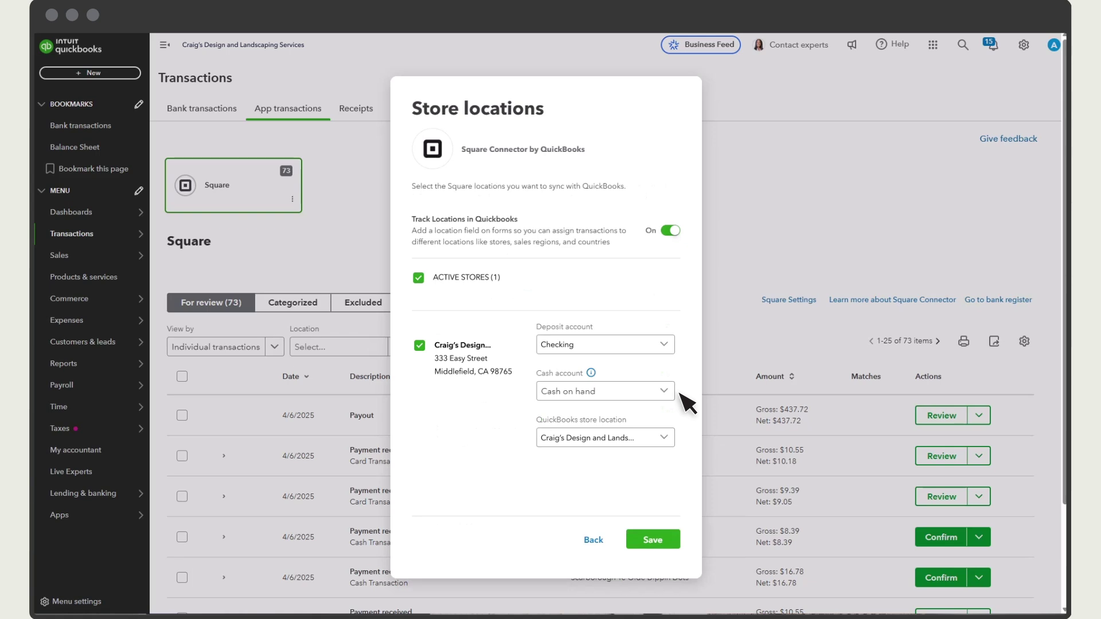
left_click(659, 542)
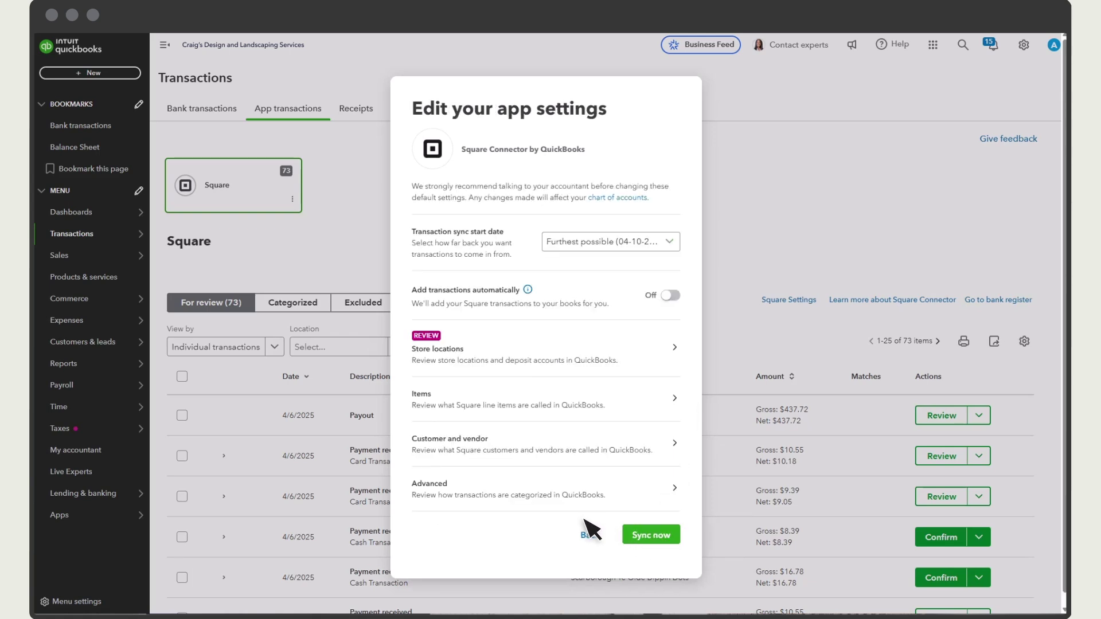
Step: Show the Advanced mappings, e.g. Fees to Square fees and Liabilities to Square liabilities
left_click(456, 490)
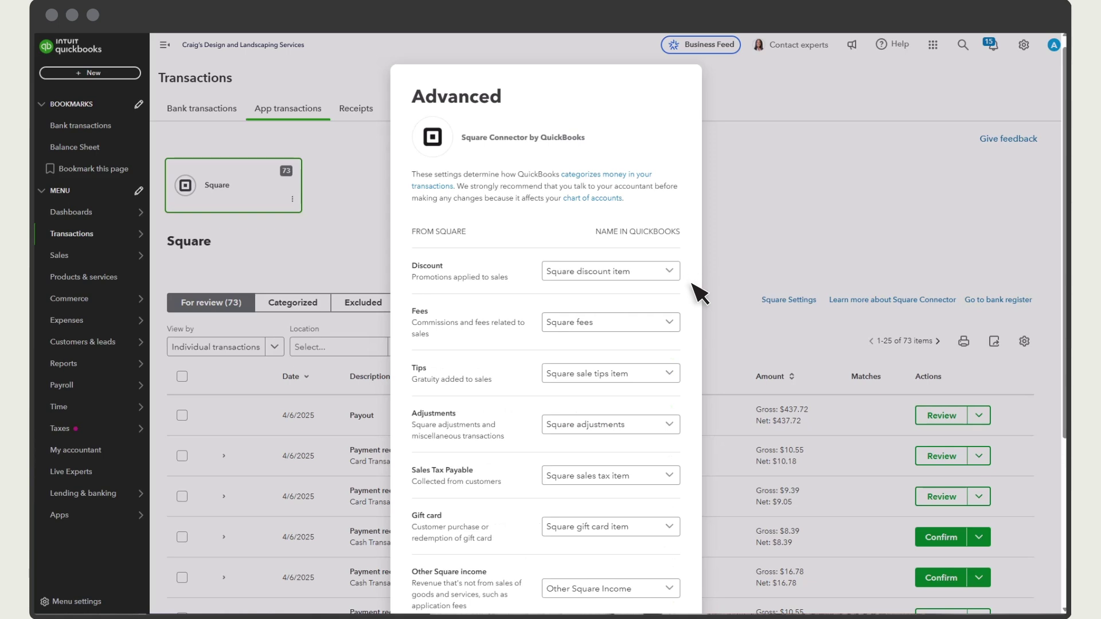
scroll(692, 344, "down", 3)
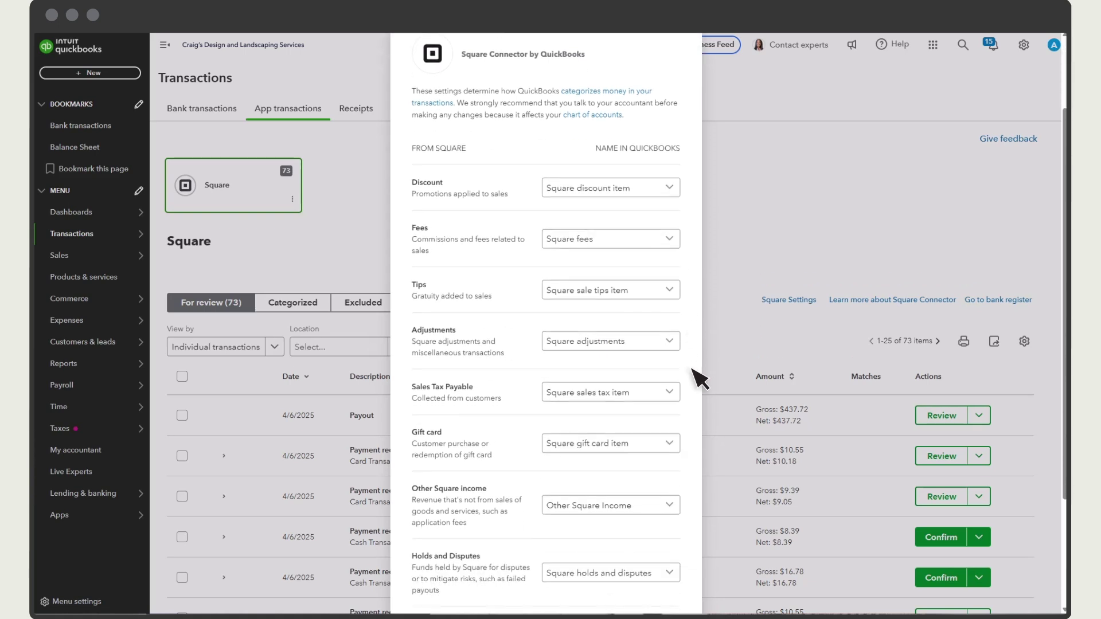
scroll(694, 424, "down", 4)
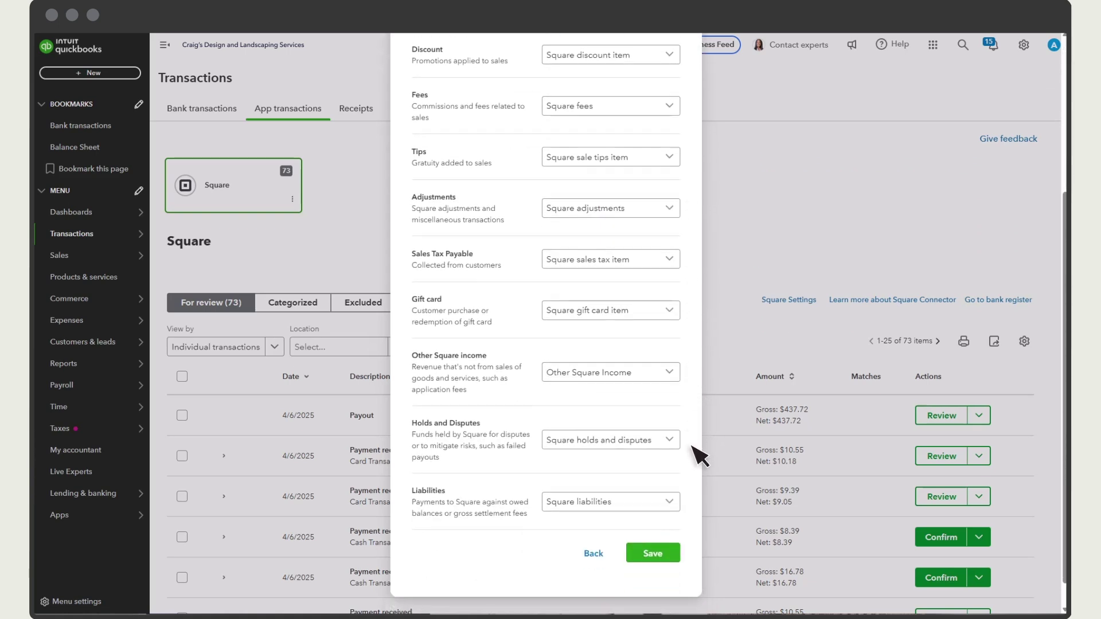